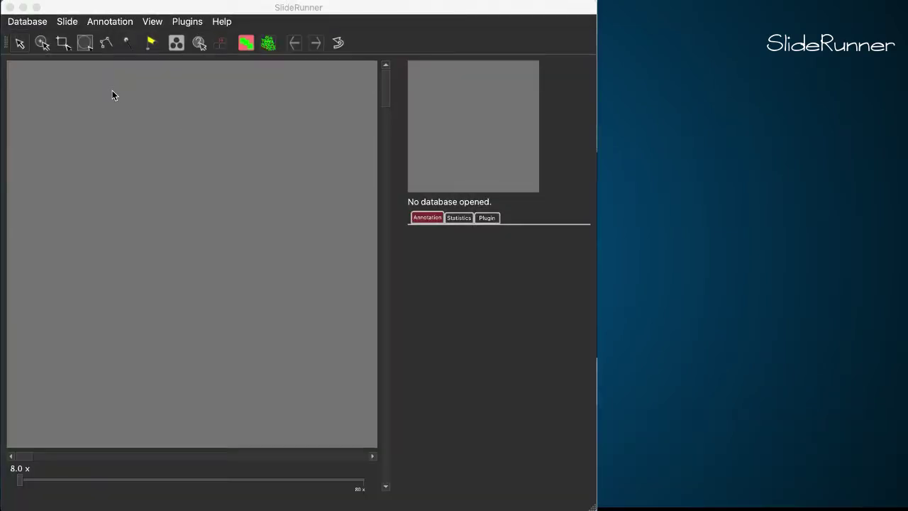
- Open the recent slide fff27b79894fe0157b08.svs and magnify it to 40x at a spot in the tissue's upper middle
{"action": "left_click", "coordinate": [68, 26]}
{"action": "mouse_move", "coordinate": [86, 54]}
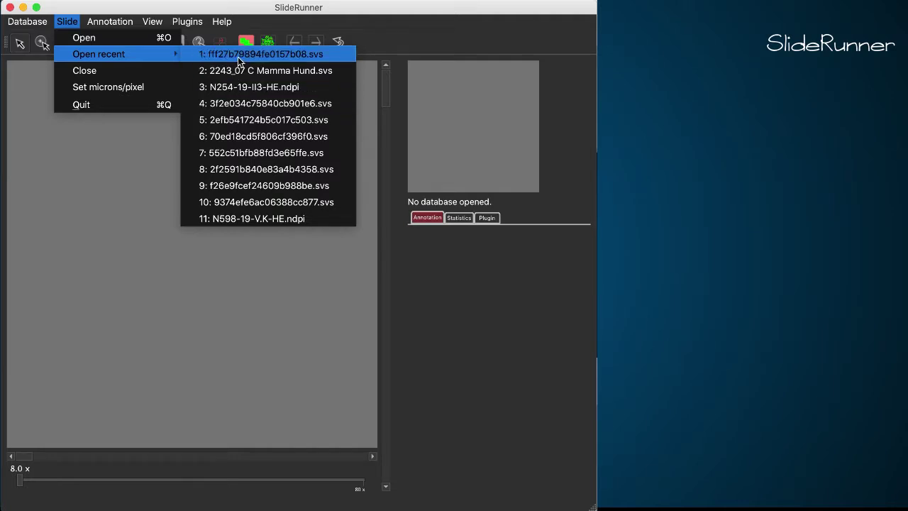
{"action": "left_click", "coordinate": [237, 57]}
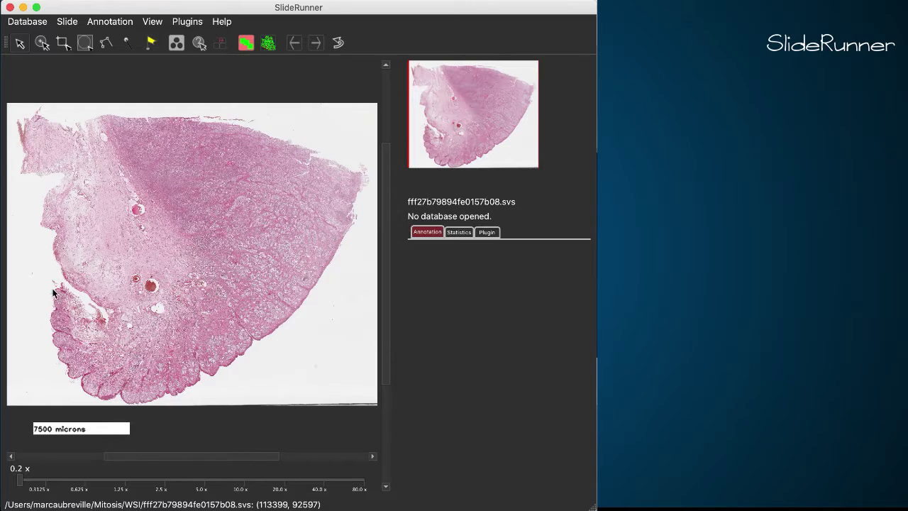
{"action": "left_click", "coordinate": [139, 484]}
{"action": "left_click", "coordinate": [163, 485]}
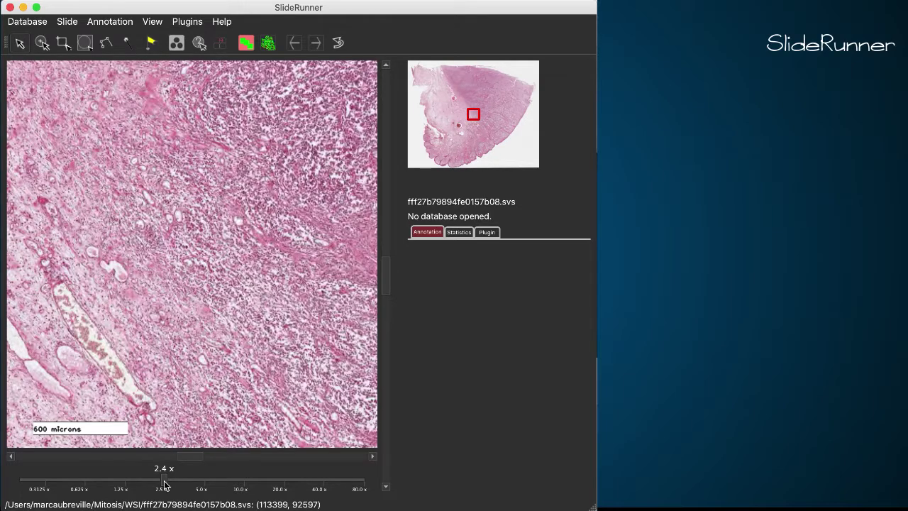
{"action": "scroll", "coordinate": [164, 485], "scroll_direction": "up", "scroll_amount": 10}
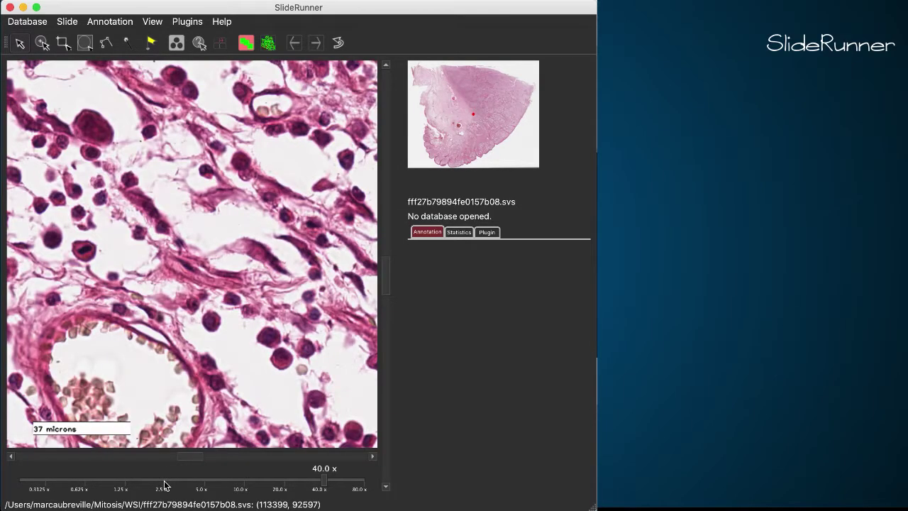
{"action": "left_click", "coordinate": [474, 108]}
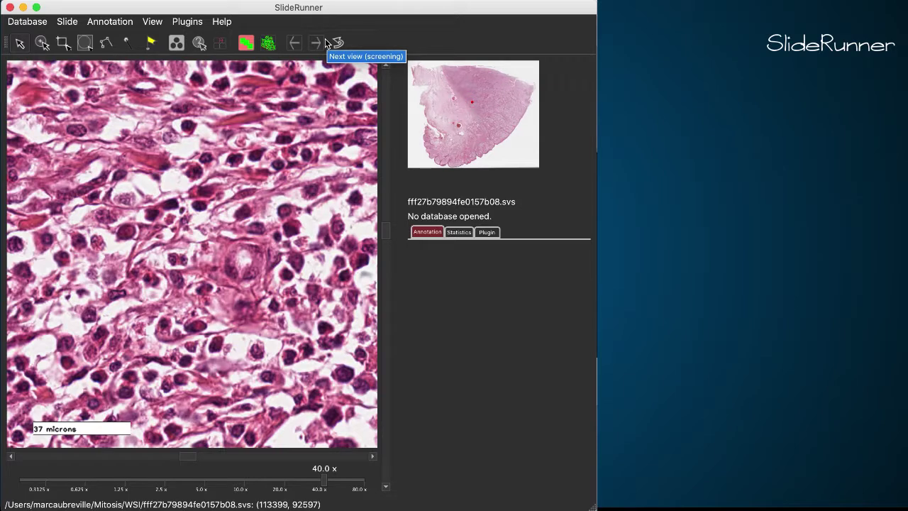
- Create a new annotation database named NewDemoDatabase in the SlideRunner folder and enter the first expert's name
{"action": "left_click", "coordinate": [31, 23]}
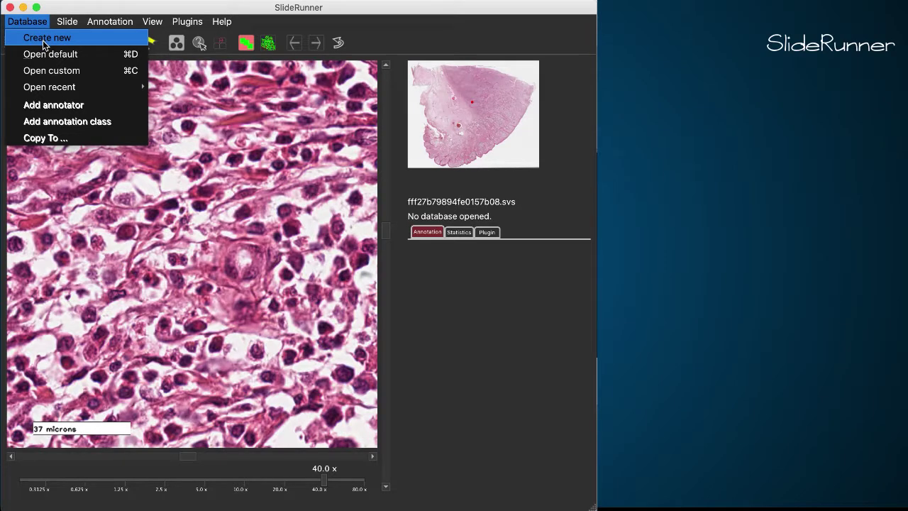
{"action": "left_click", "coordinate": [42, 40]}
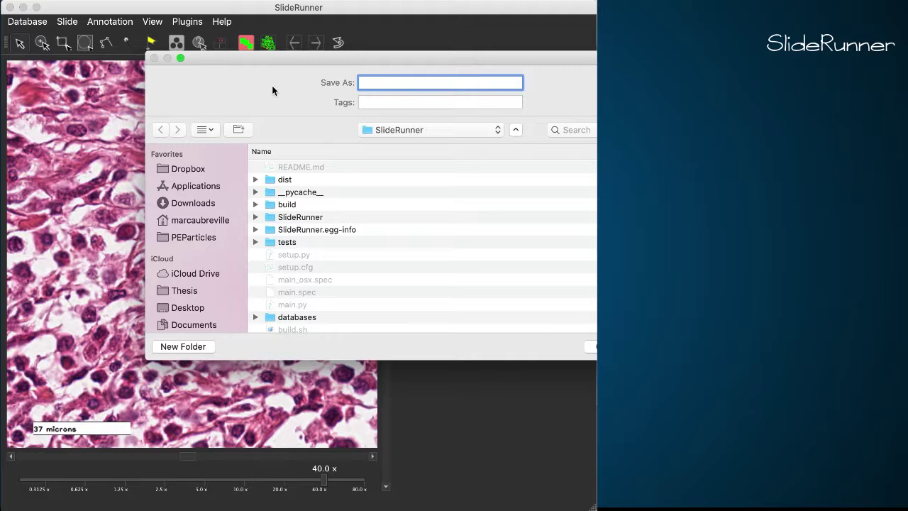
{"action": "type", "text": "NewDemoDatabase"}
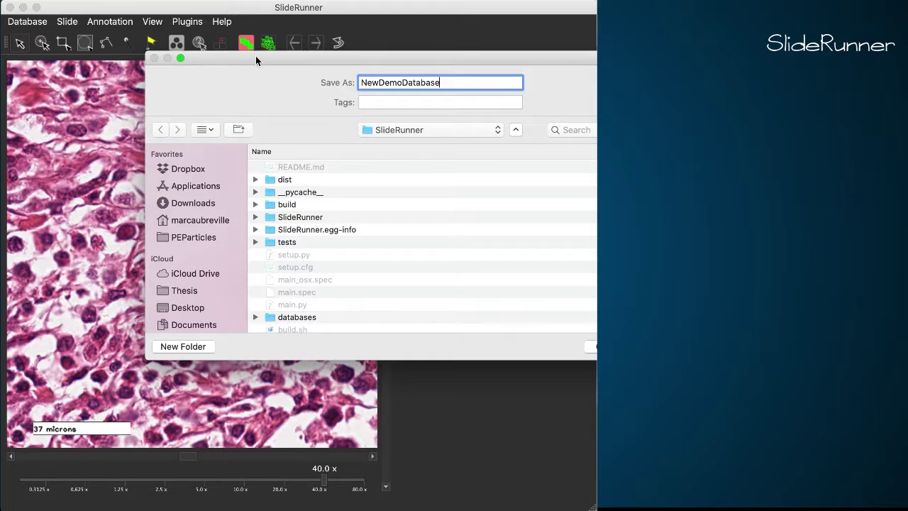
{"action": "left_click_drag", "start_coordinate": [253, 61], "coordinate": [133, 67]}
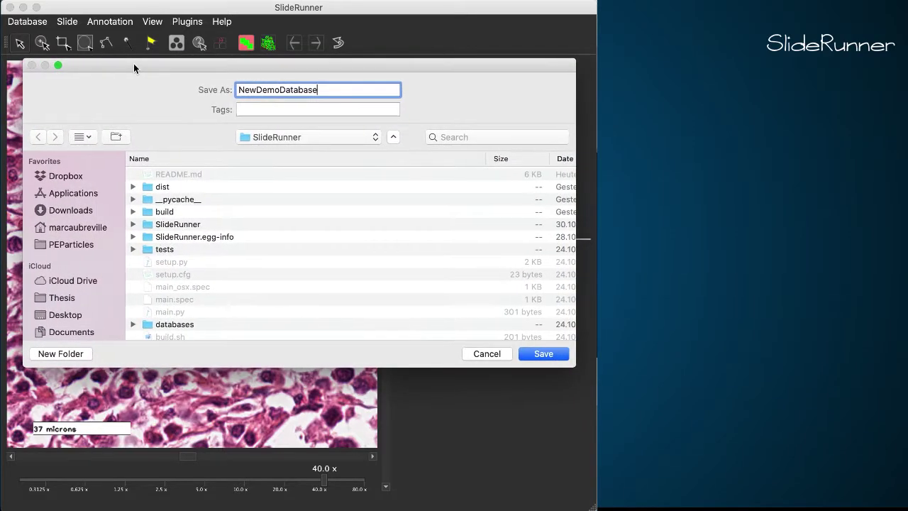
{"action": "left_click", "coordinate": [543, 353]}
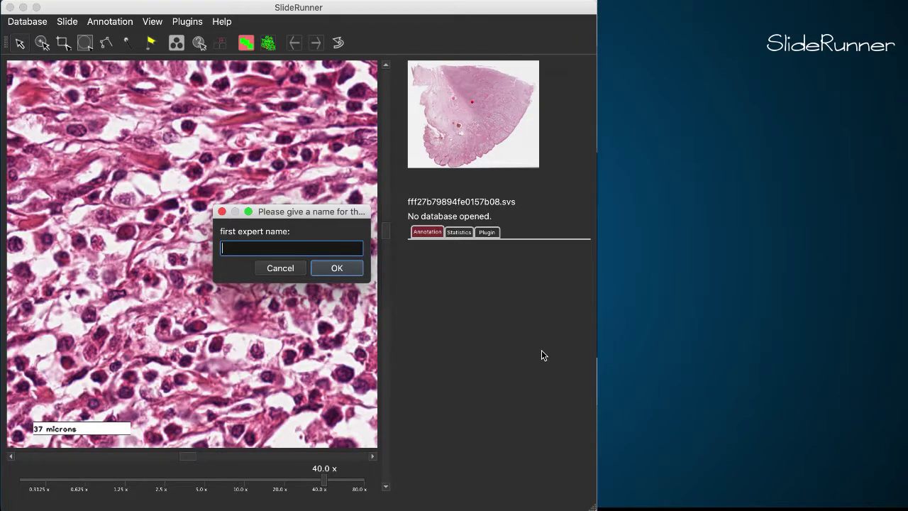
{"action": "type", "text": "Mr. Right"}
{"action": "left_click", "coordinate": [338, 268]}
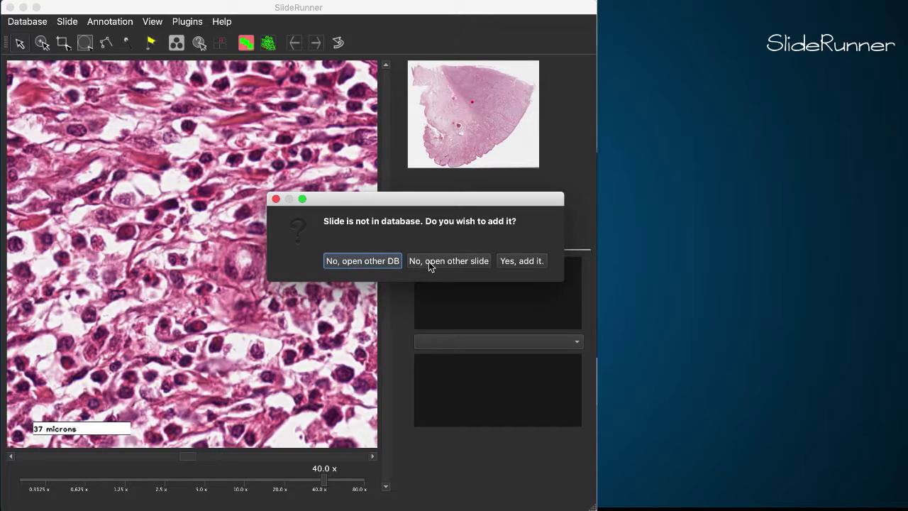
- Add the open slide to the new database and name the first annotation class Interesting Cell
{"action": "left_click", "coordinate": [508, 261]}
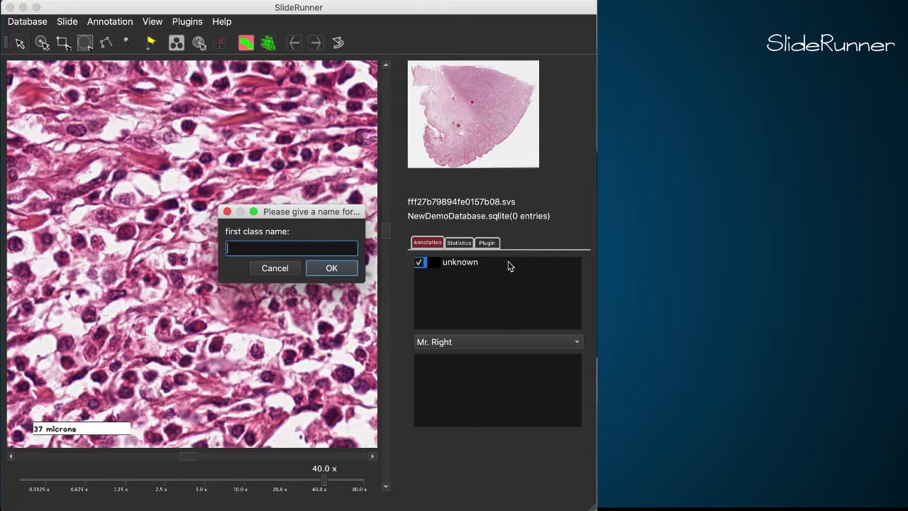
{"action": "type", "text": "Interesting Cell"}
{"action": "left_click", "coordinate": [347, 269]}
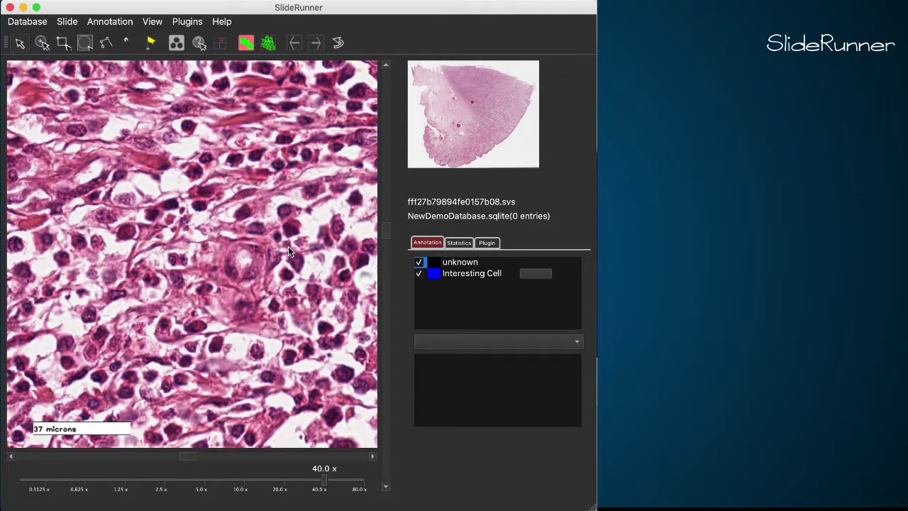
- Add a second annotation class named Uninteresting Cell
{"action": "right_click", "coordinate": [437, 289]}
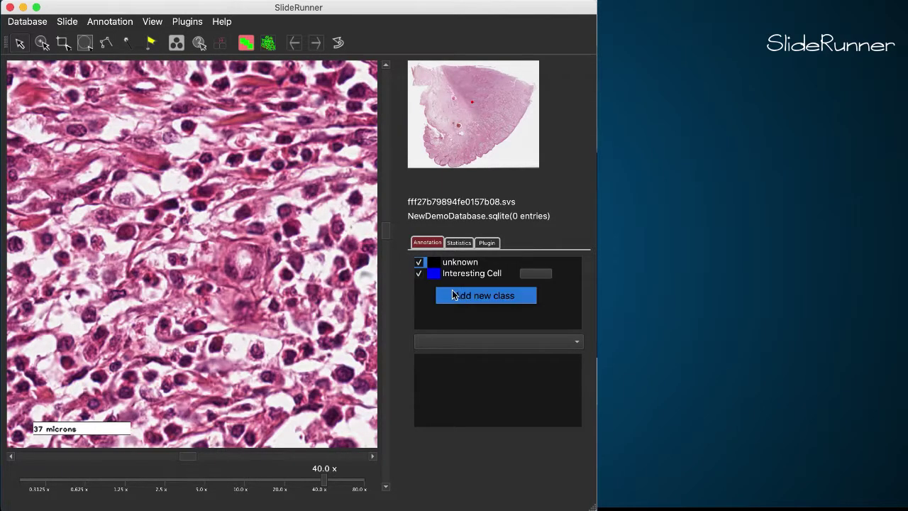
{"action": "left_click", "coordinate": [466, 298]}
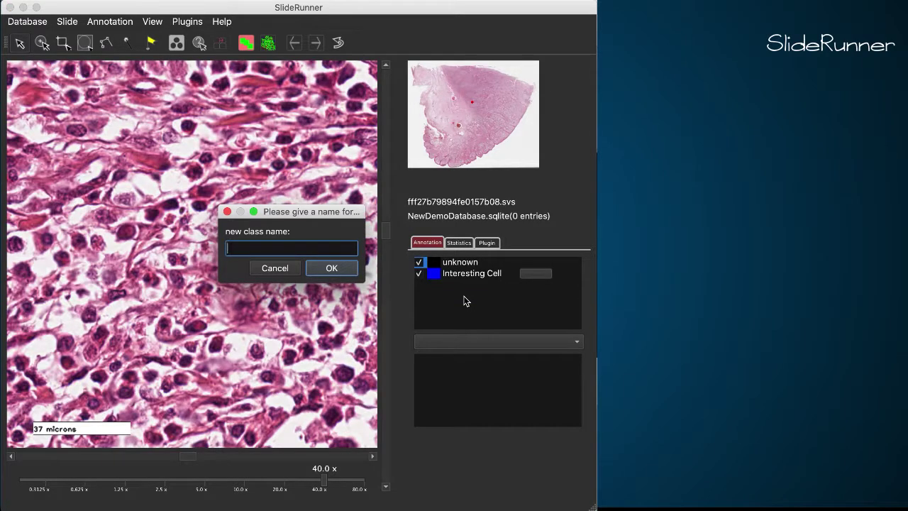
{"action": "type", "text": "Uninteresting Cell"}
{"action": "left_click", "coordinate": [343, 268]}
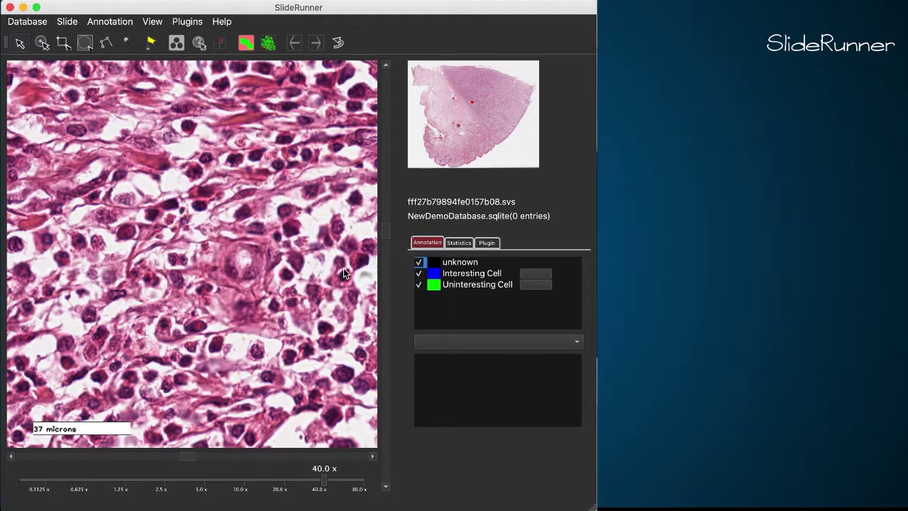
- Make Interesting Cell the active class and mark three dark cells in the upper middle of the view with spot annotations
{"action": "left_click", "coordinate": [534, 273]}
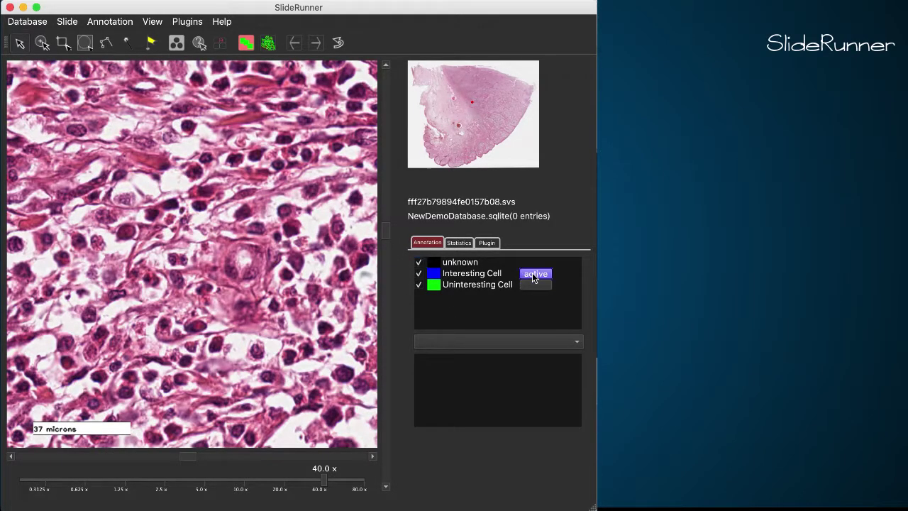
{"action": "left_click", "coordinate": [43, 44]}
{"action": "left_click", "coordinate": [198, 206]}
{"action": "left_click", "coordinate": [233, 159]}
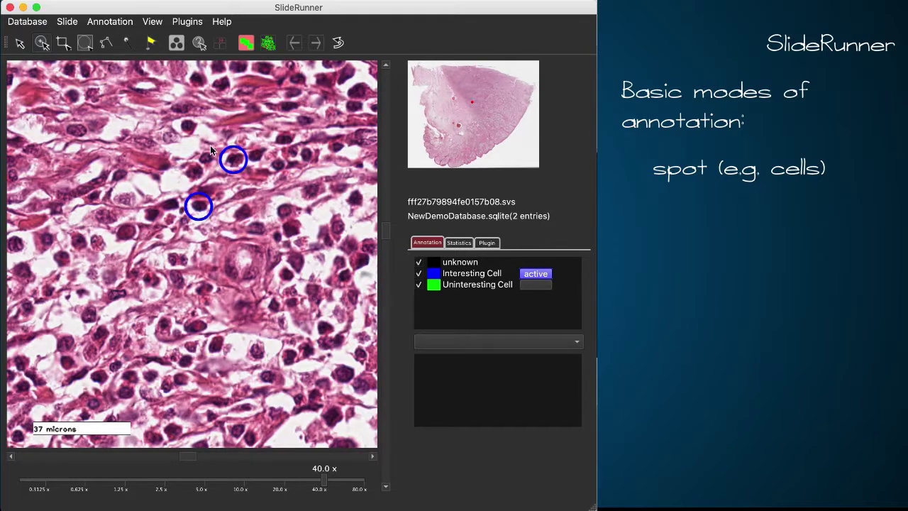
{"action": "left_click", "coordinate": [187, 128]}
- Draw a rectangle annotation of class Uninteresting Cell around the pale cell area below the centre of the view
{"action": "left_click", "coordinate": [63, 45]}
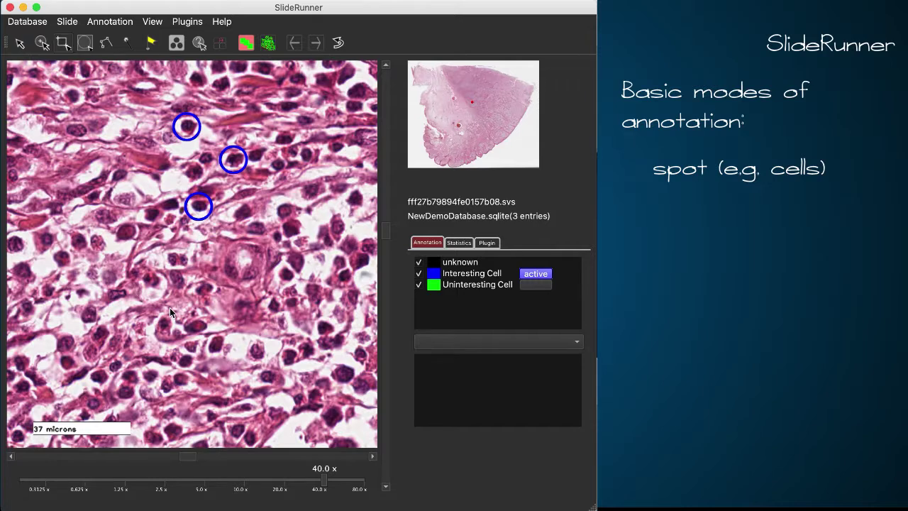
{"action": "key", "text": "2"}
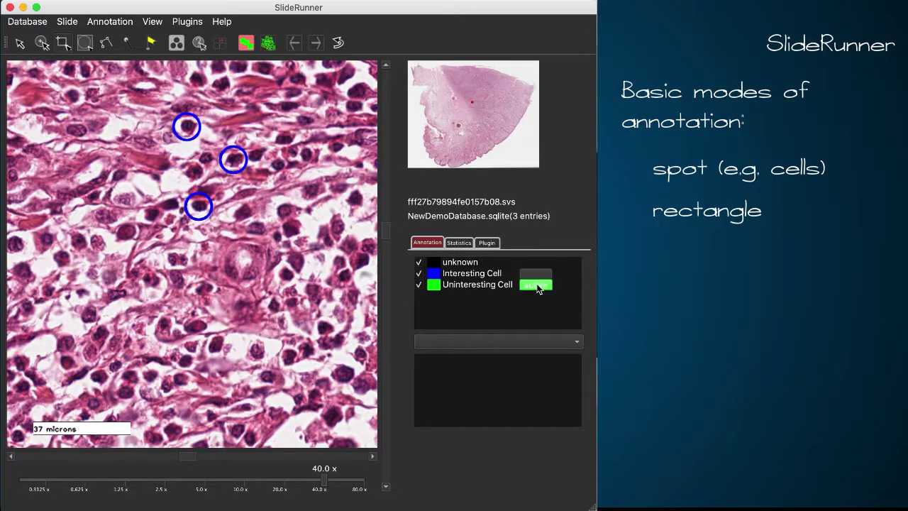
{"action": "left_click_drag", "start_coordinate": [220, 329], "coordinate": [282, 360]}
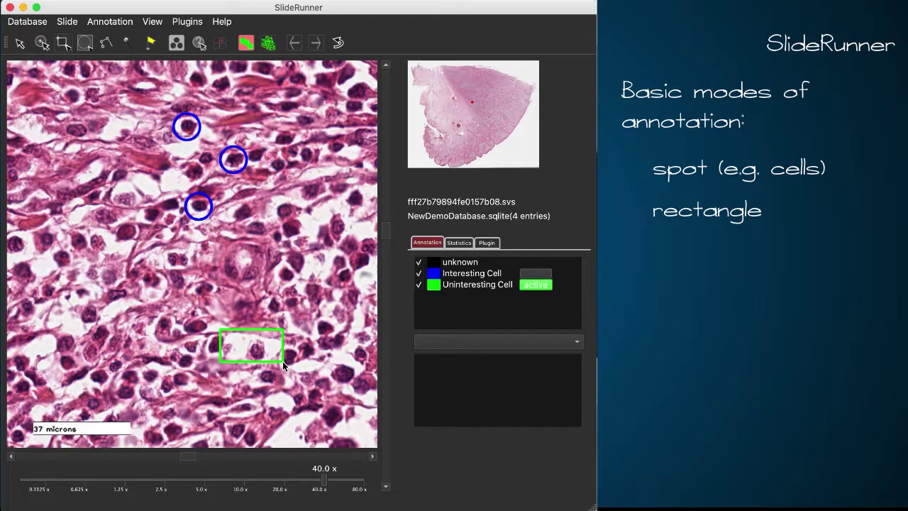
- Draw a circle annotation of class Uninteresting Cell near the view's left edge and remove it again
{"action": "left_click", "coordinate": [83, 47]}
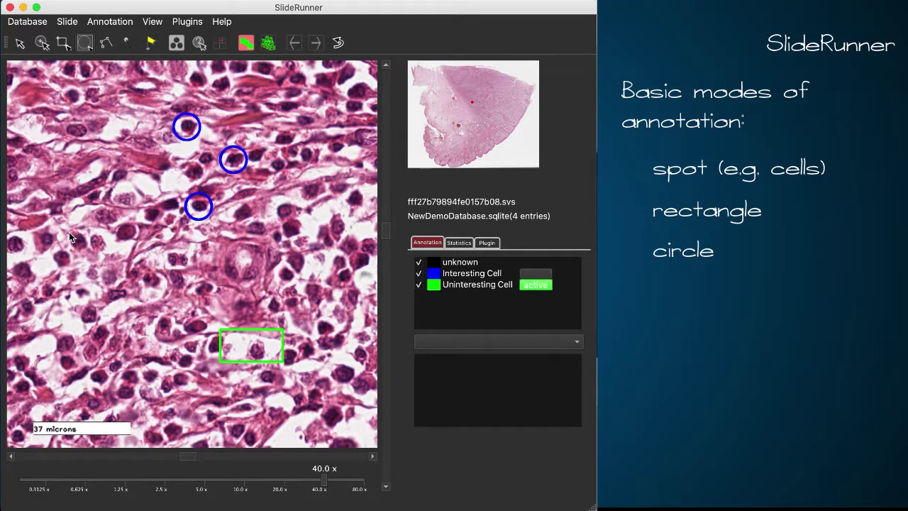
{"action": "left_click_drag", "start_coordinate": [69, 233], "coordinate": [80, 243]}
{"action": "left_click_drag", "start_coordinate": [79, 240], "coordinate": [79, 243]}
{"action": "right_click", "coordinate": [68, 236]}
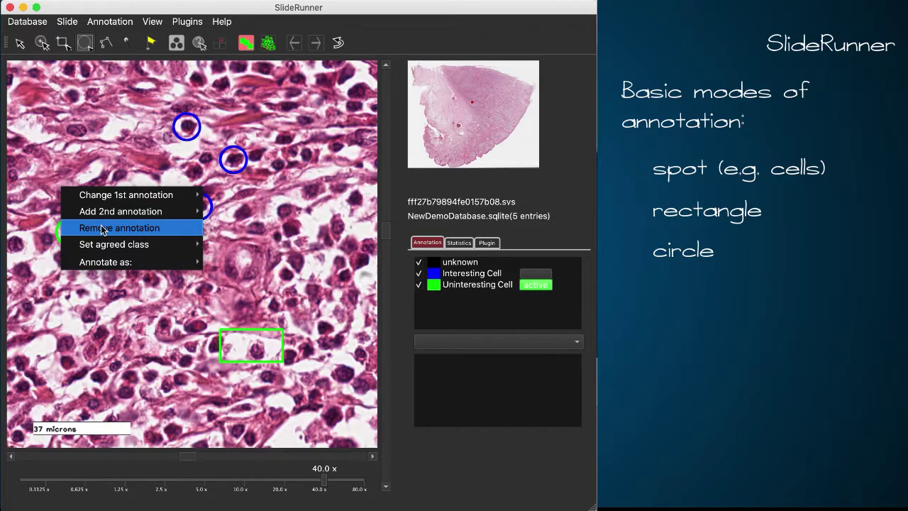
{"action": "left_click", "coordinate": [103, 230]}
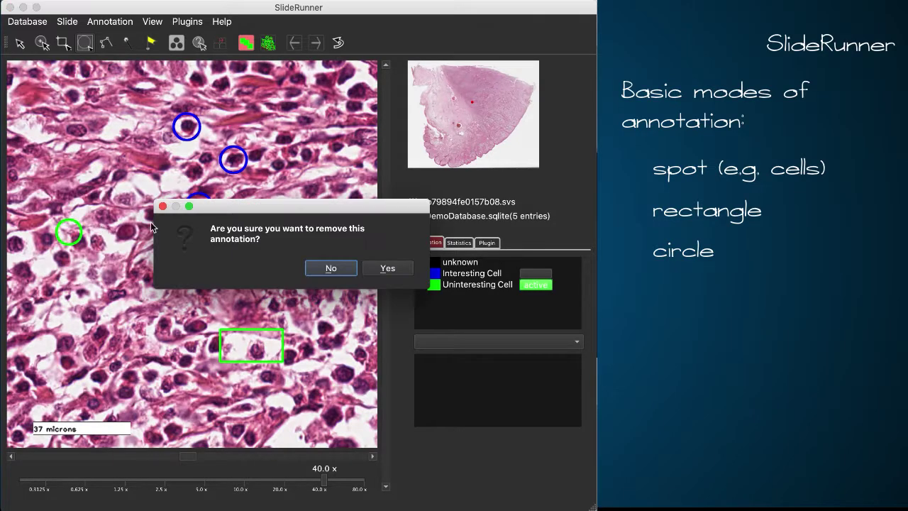
{"action": "left_click", "coordinate": [386, 270]}
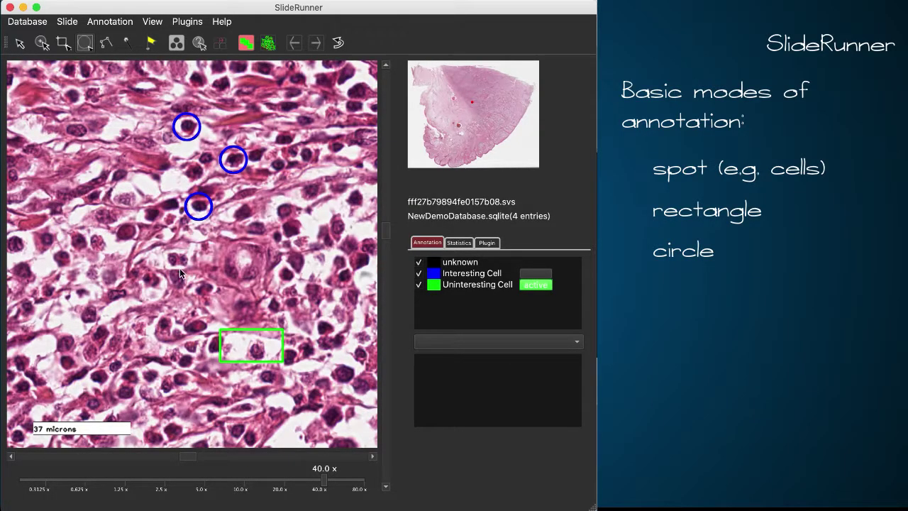
- Draw a small circle annotation of class Uninteresting Cell around the dark cell to the left of the lowest blue spot
{"action": "left_click", "coordinate": [134, 233]}
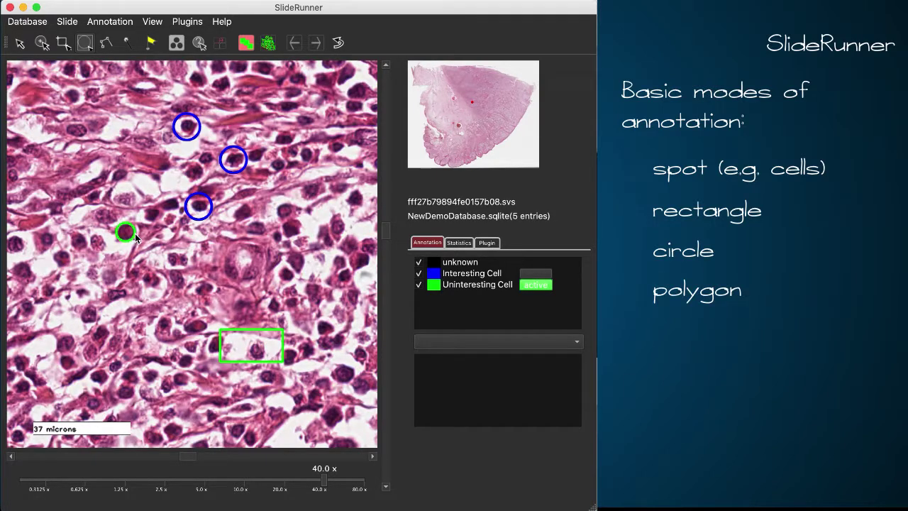
- Outline a small cell in the lower-left area of the view with a polygon annotation of class Uninteresting Cell
{"action": "left_click", "coordinate": [106, 42]}
{"action": "right_click", "coordinate": [69, 367]}
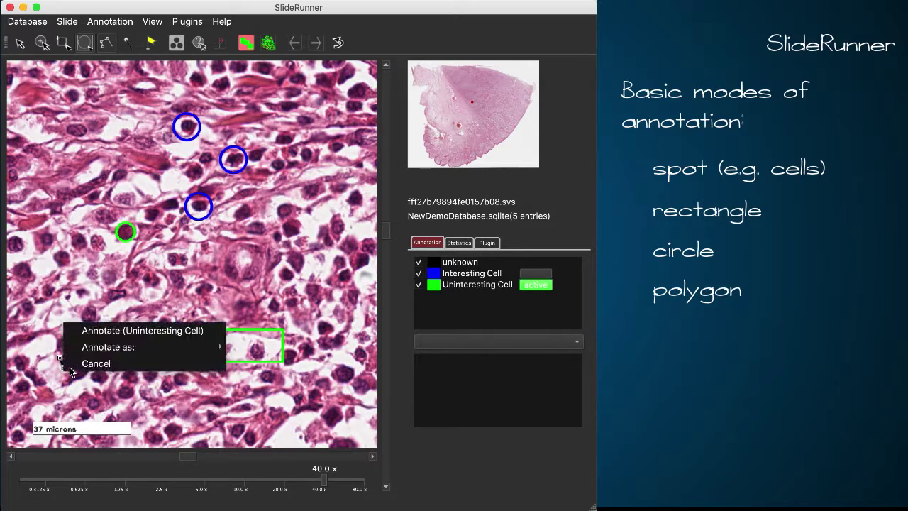
{"action": "left_click", "coordinate": [108, 330]}
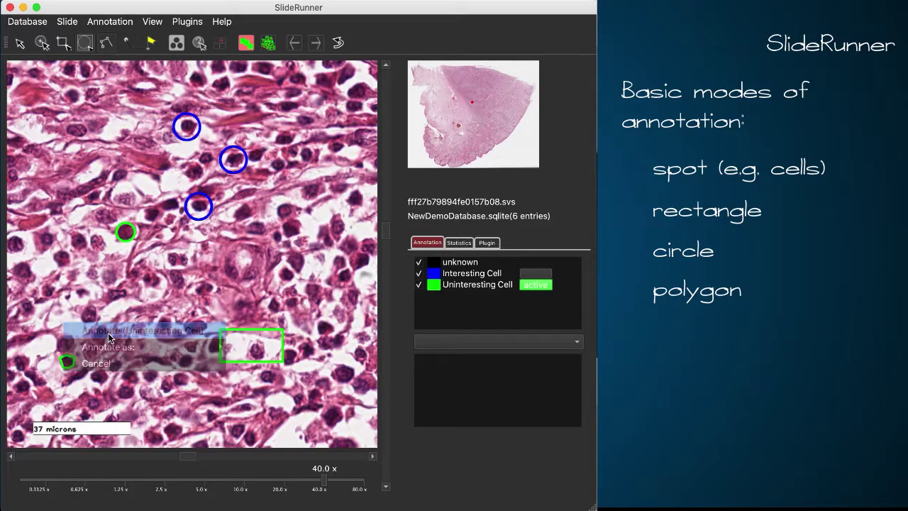